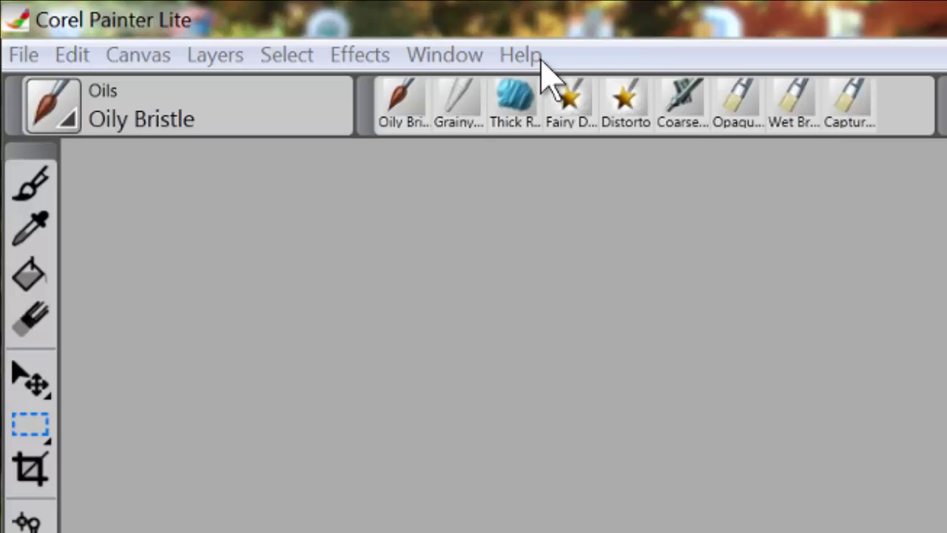
- Open the recent painting Iris Blue.rif from the File menu
click(25, 56)
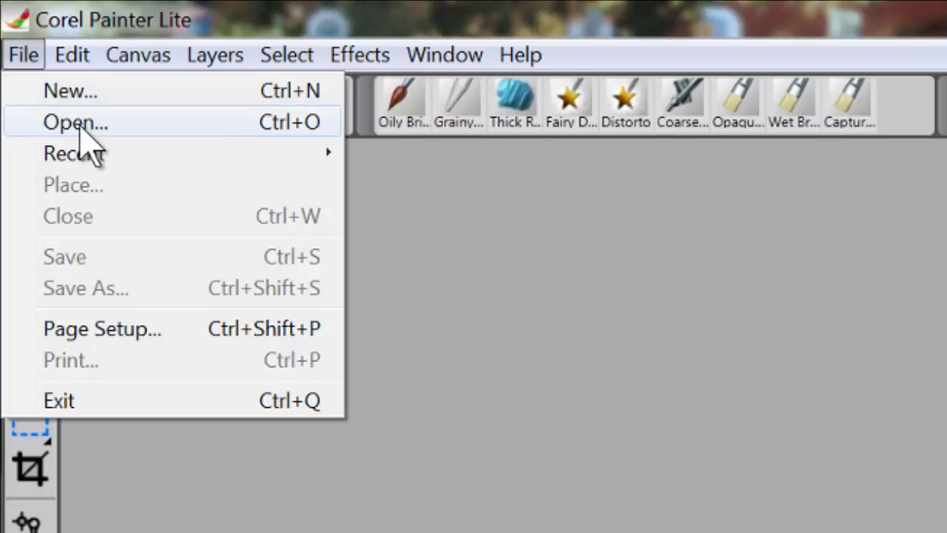
mouse_move(80, 156)
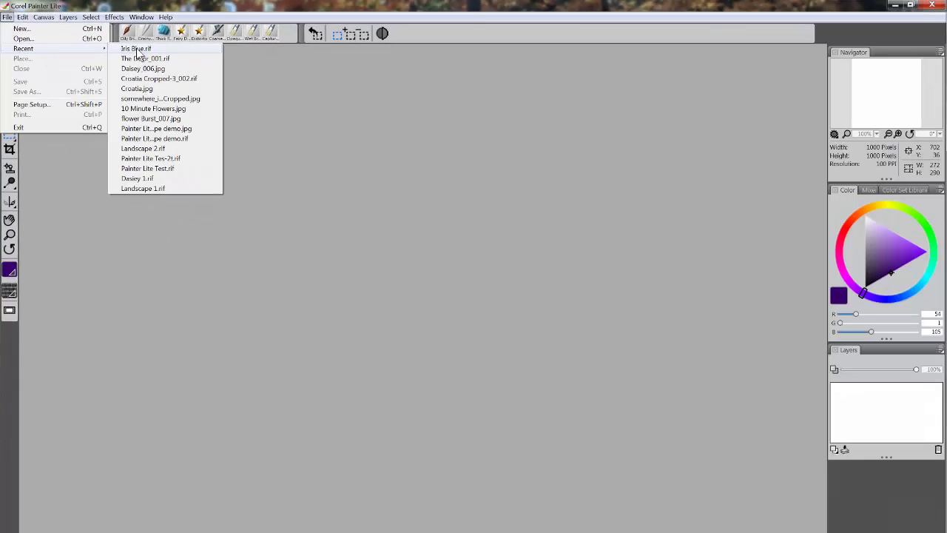
click(429, 153)
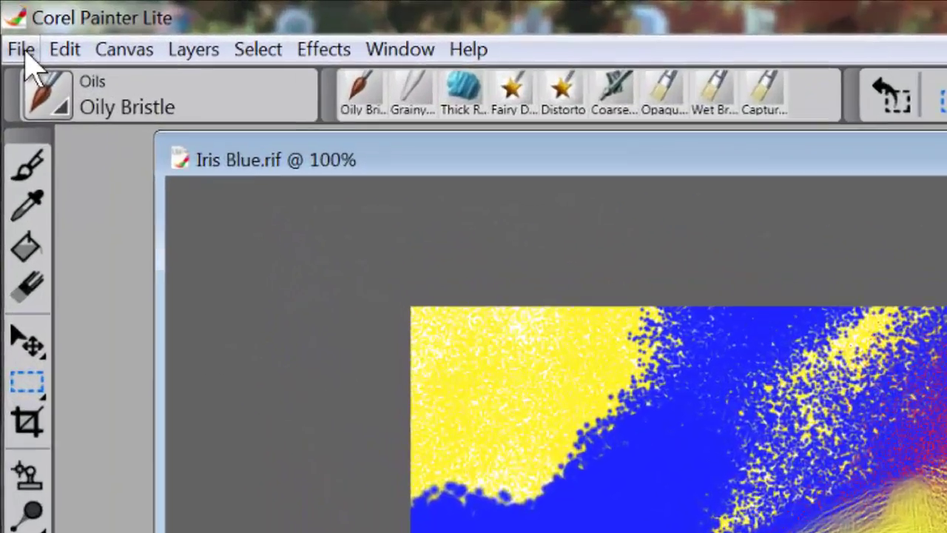
- Browse the File menu again, then move over to the Edit menu
click(24, 50)
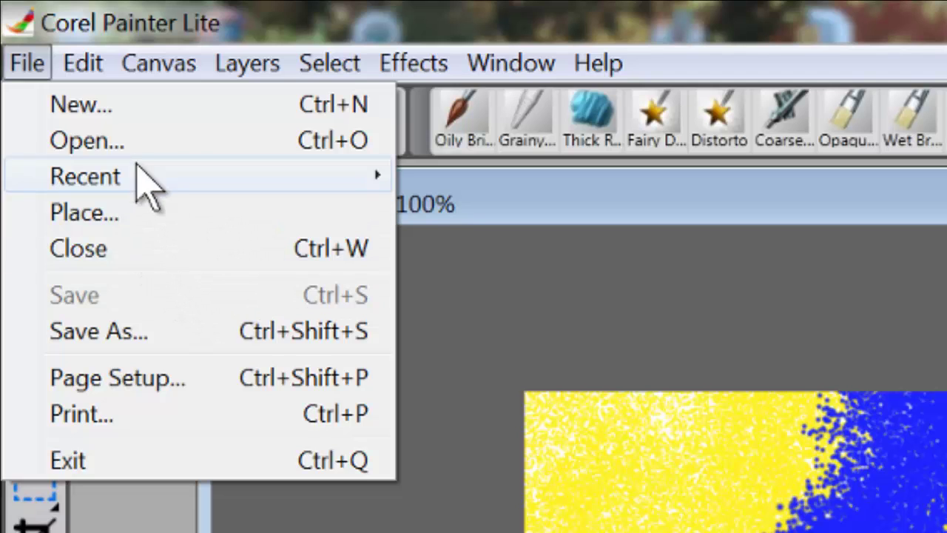
mouse_move(120, 185)
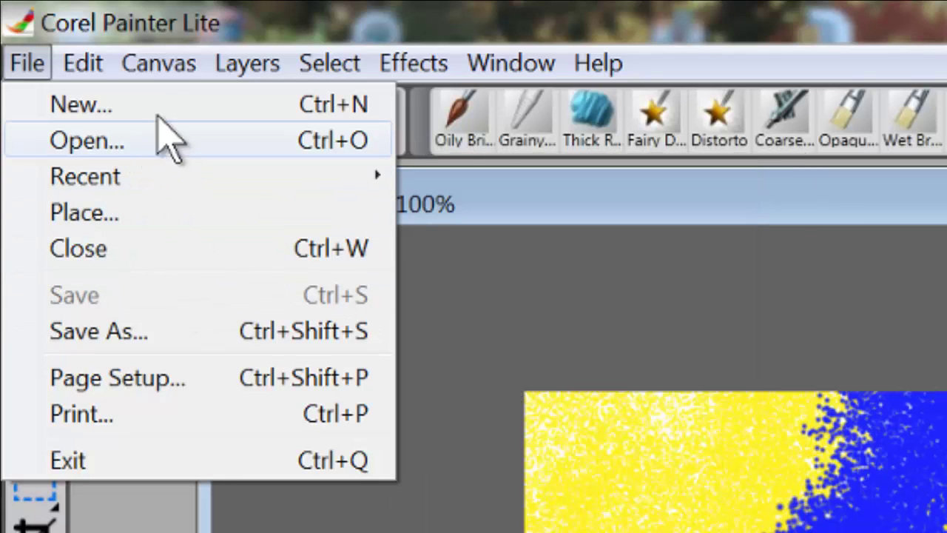
mouse_move(94, 74)
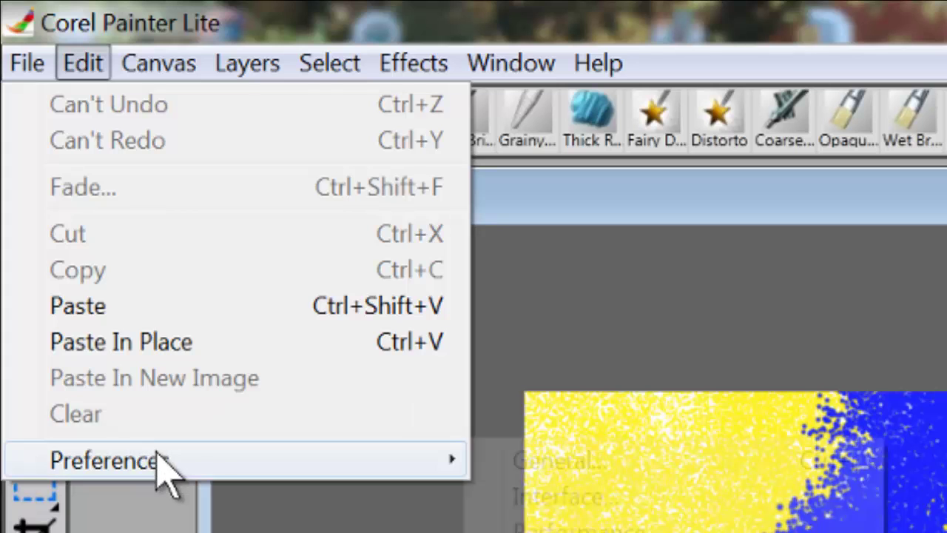
- Show the Edit > Preferences submenu with General, Interface, Performance and Brush Tracking
mouse_move(158, 63)
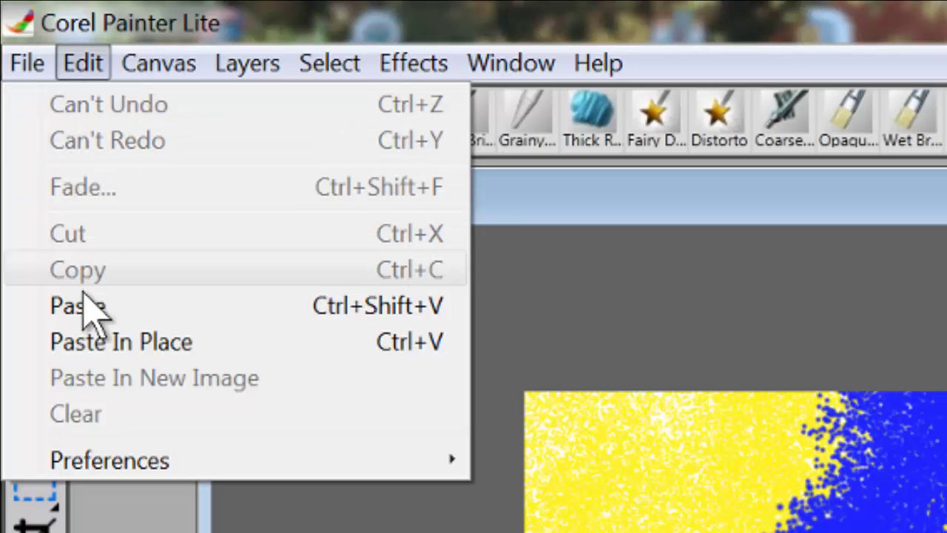
mouse_move(108, 460)
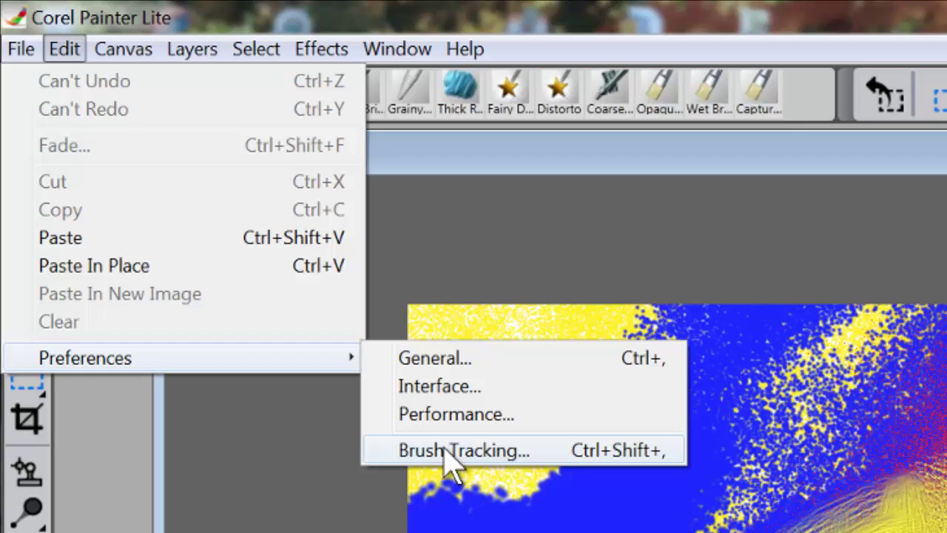
- Open General preferences (brush size increment 1 pixel) and reposition the Preferences dialog
click(451, 358)
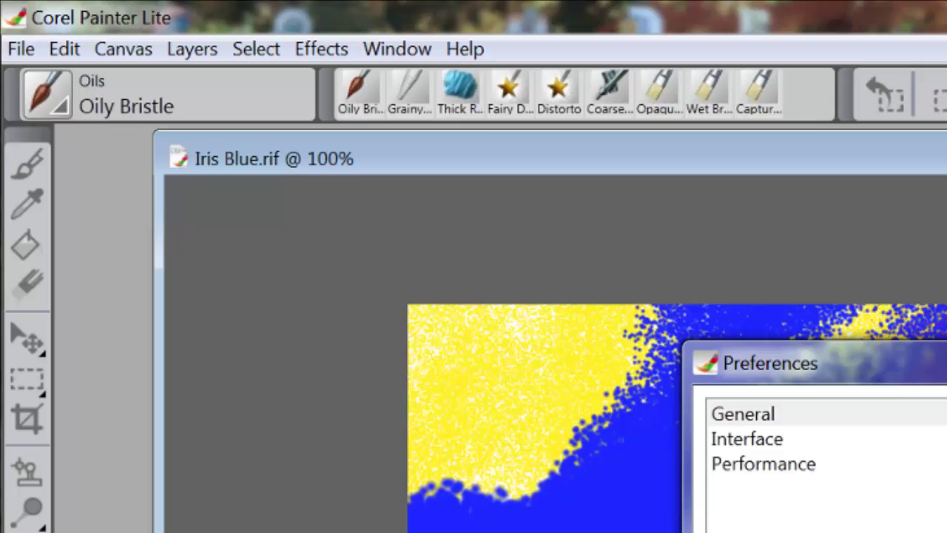
drag(943, 373, 909, 244)
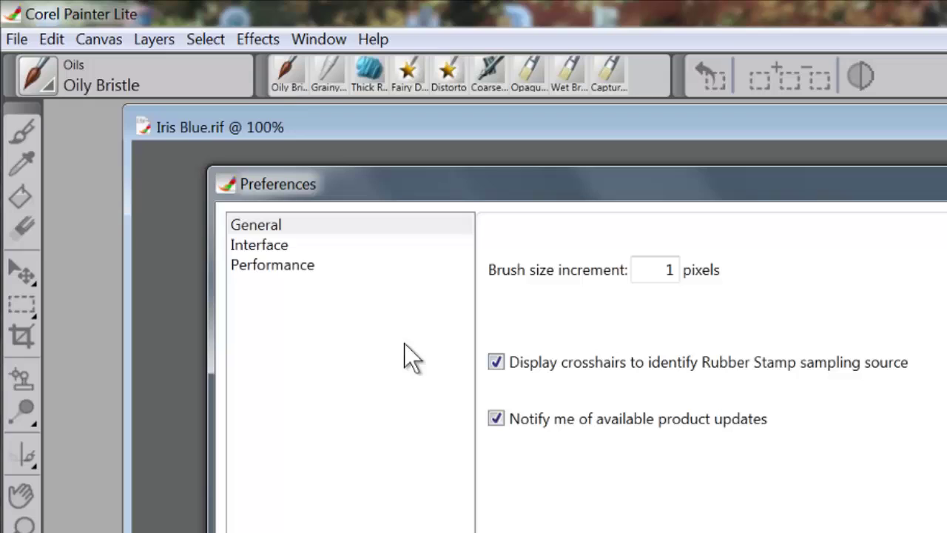
- Switch to the Interface preferences page, leaving the Units dropdown set to pixels
click(274, 249)
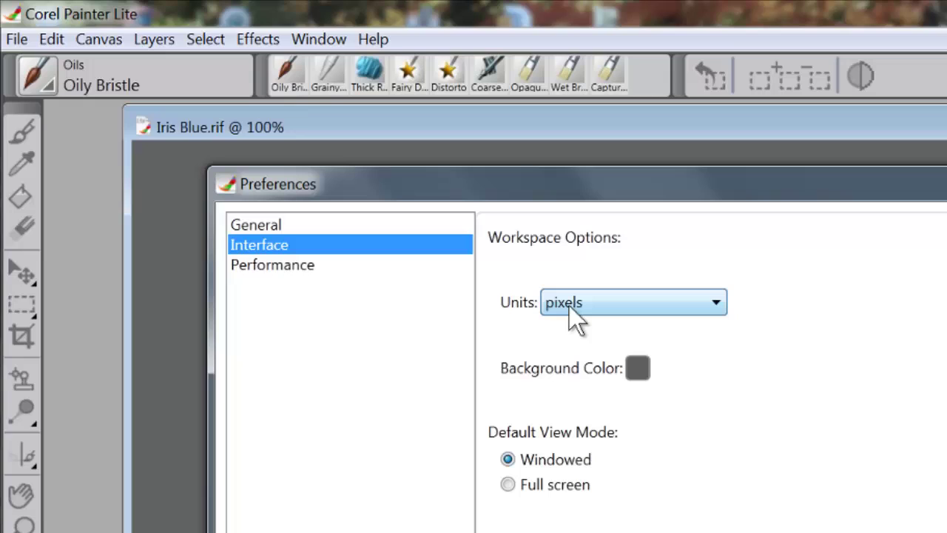
click(717, 303)
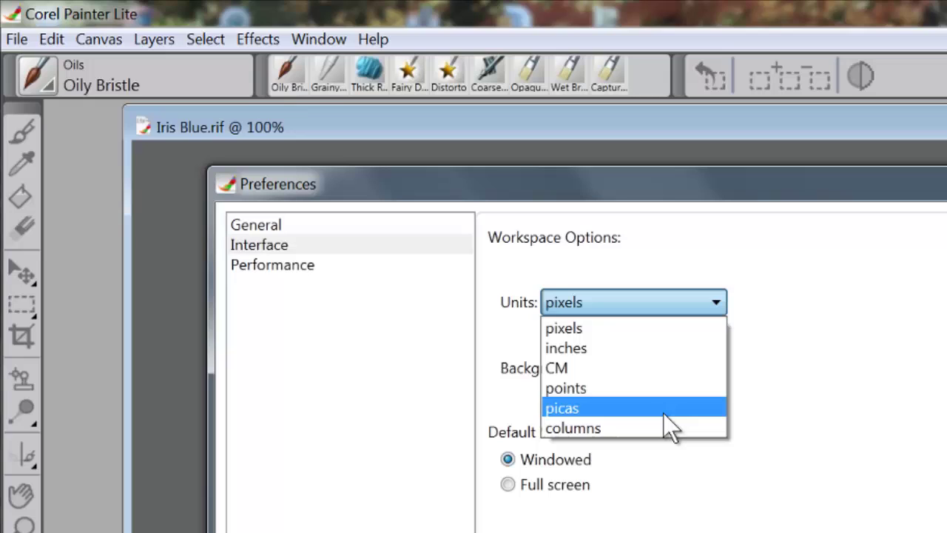
click(712, 302)
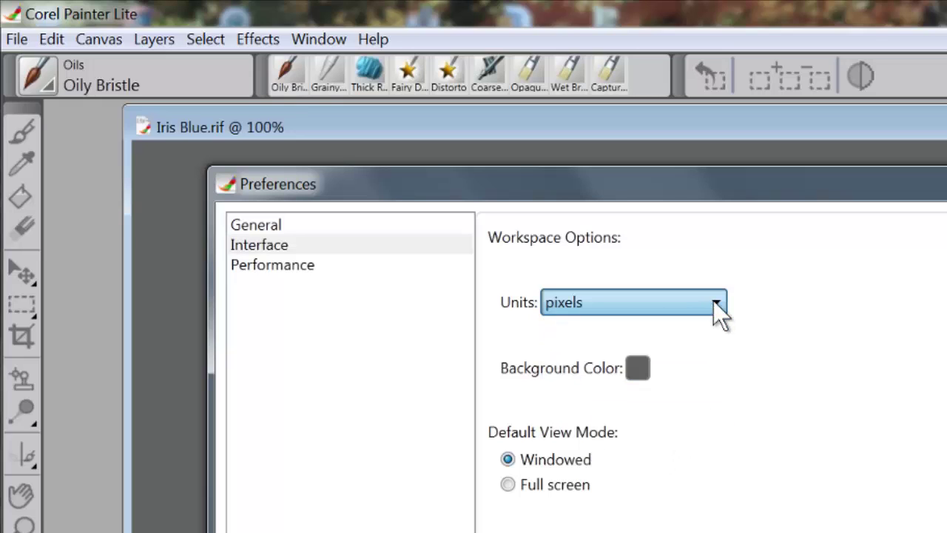
click(637, 368)
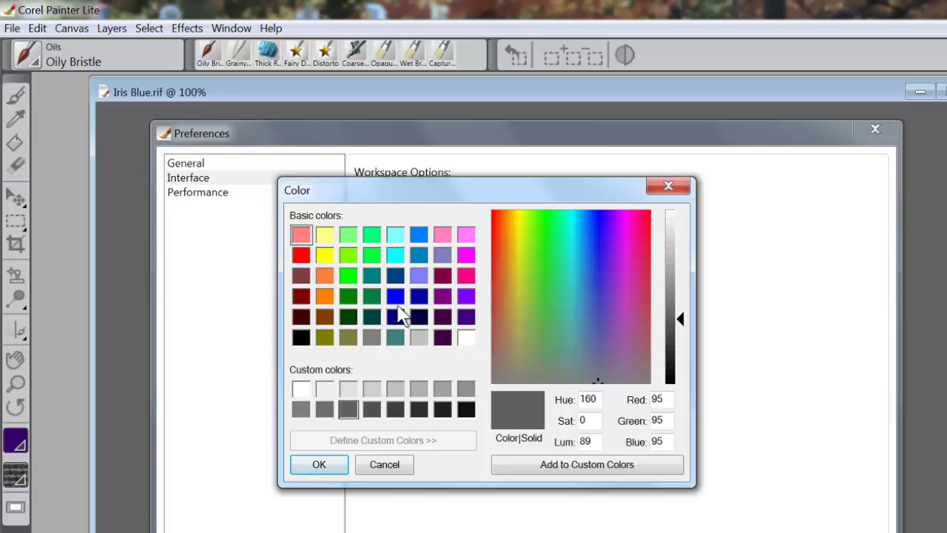
click(601, 260)
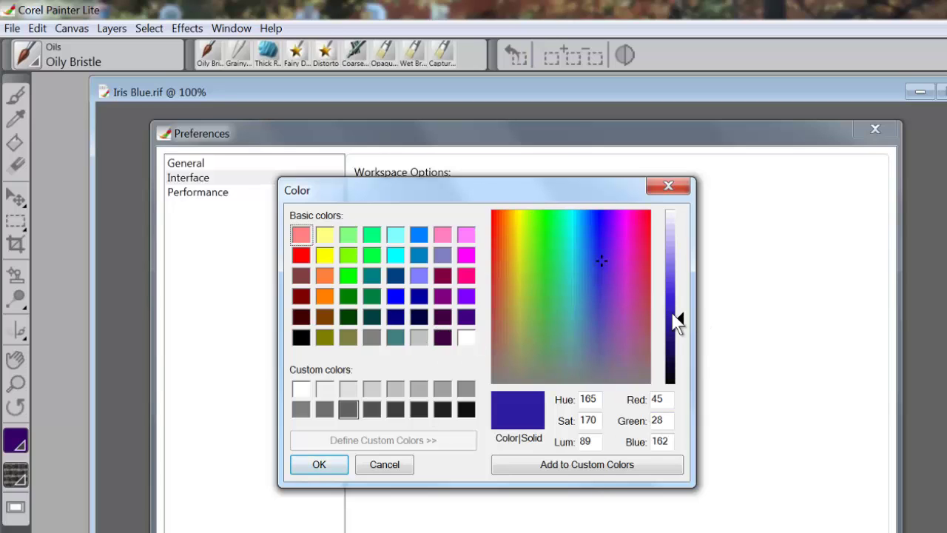
drag(681, 321, 685, 291)
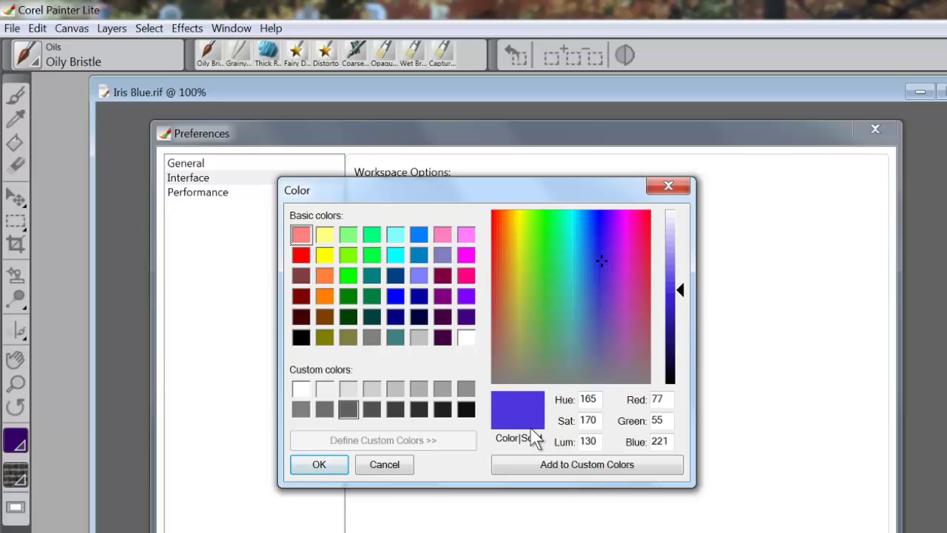
click(516, 243)
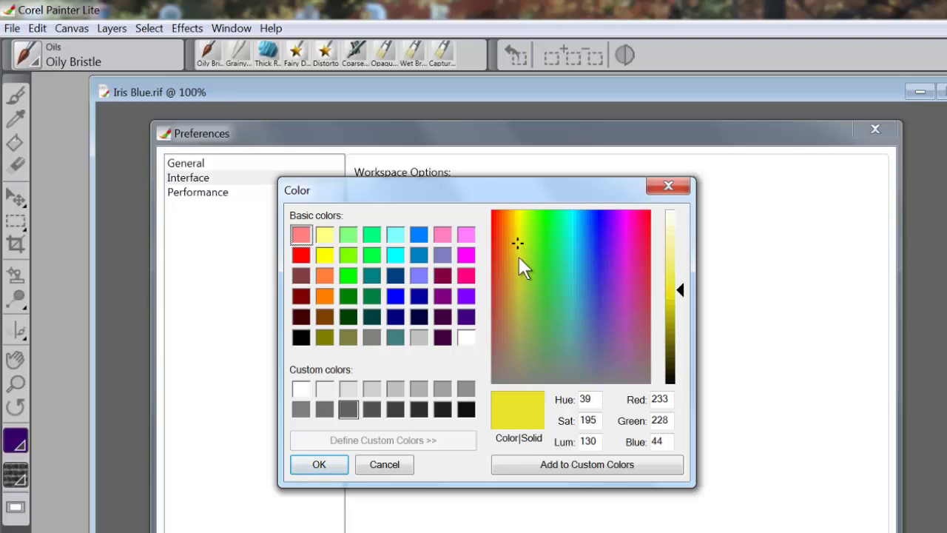
drag(518, 239, 516, 348)
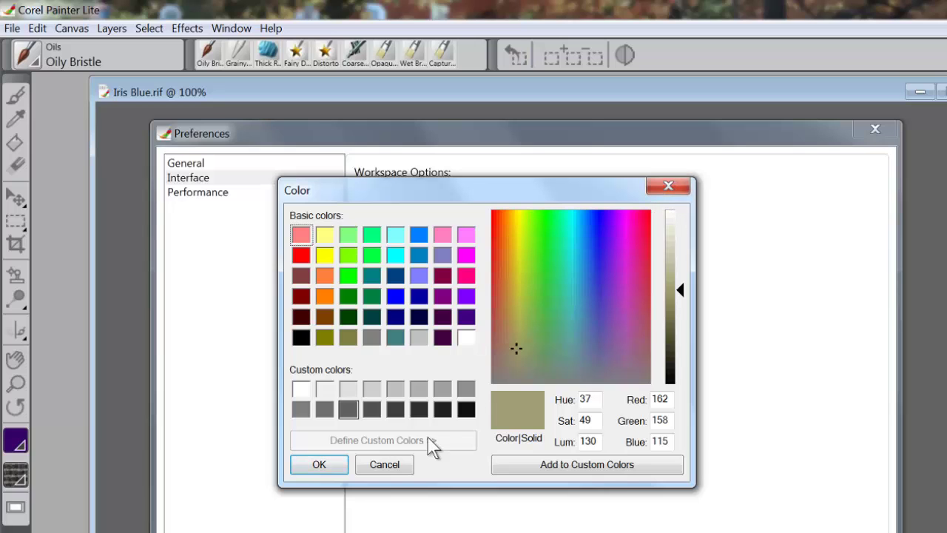
click(384, 465)
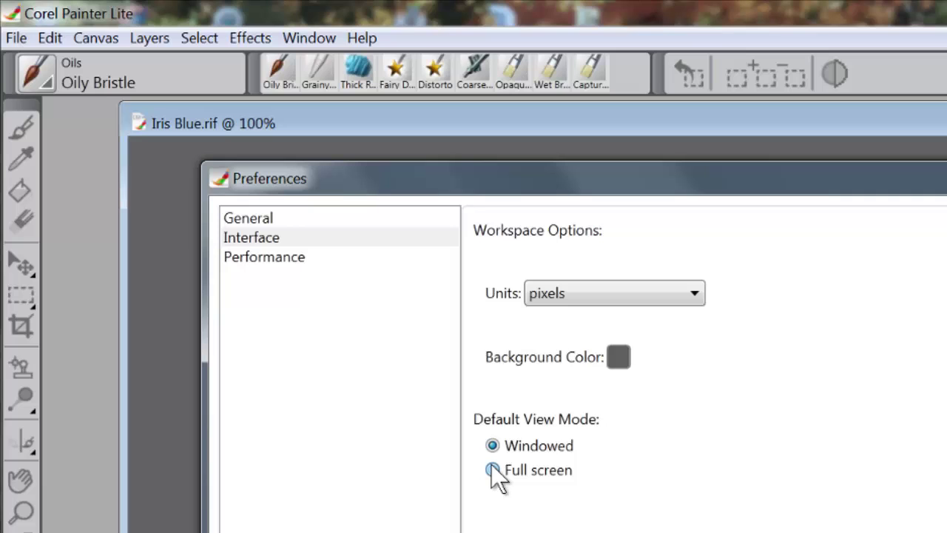
- Show Performance preferences: memory usage 70.00, multicore usage 8, 32 undo levels
click(255, 255)
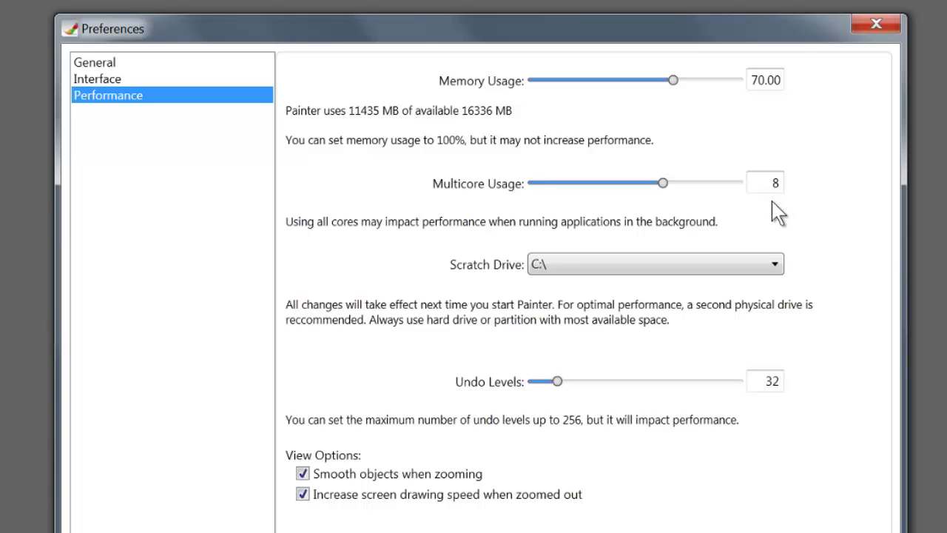
- Edit the Multicore usage value box, keeping the performance settings unchanged
click(777, 189)
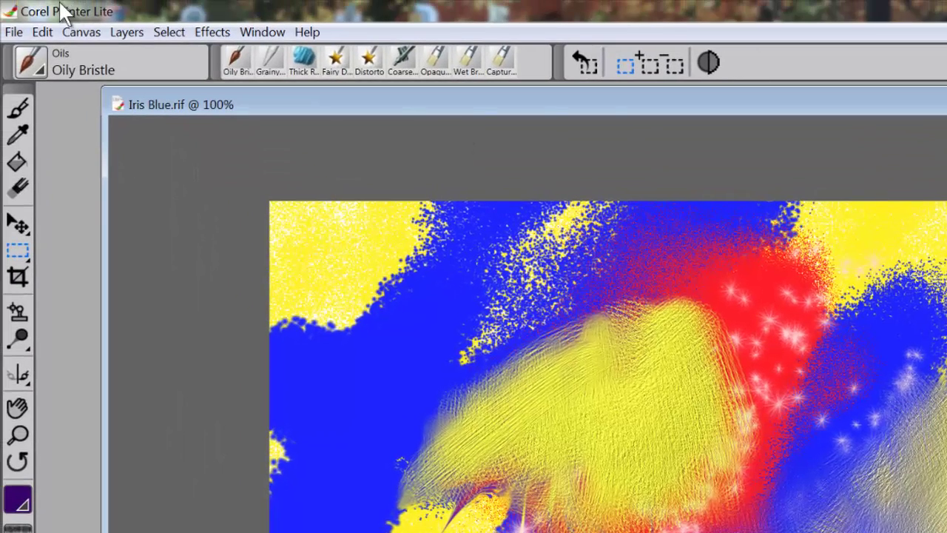
- Open Edit > Preferences > Brush Tracking and move its dialog beside the canvas
click(34, 31)
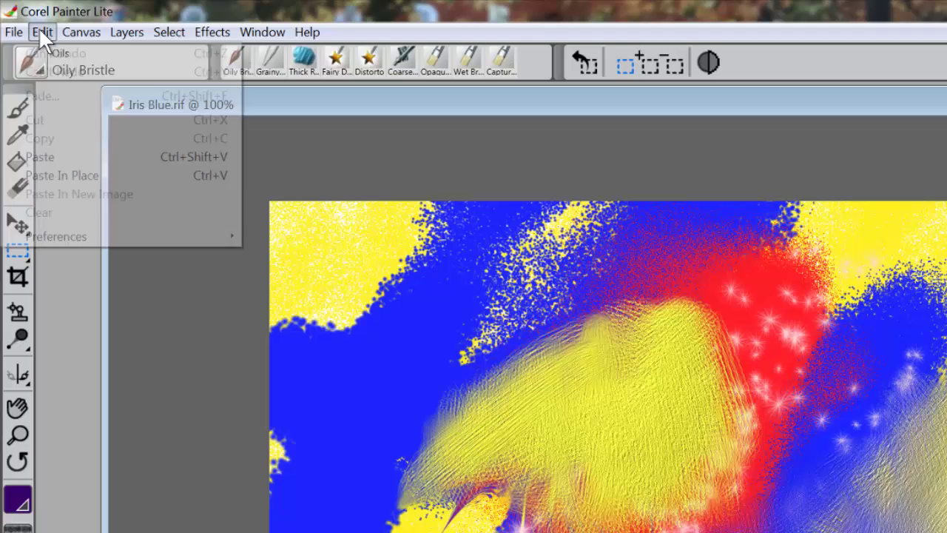
mouse_move(66, 231)
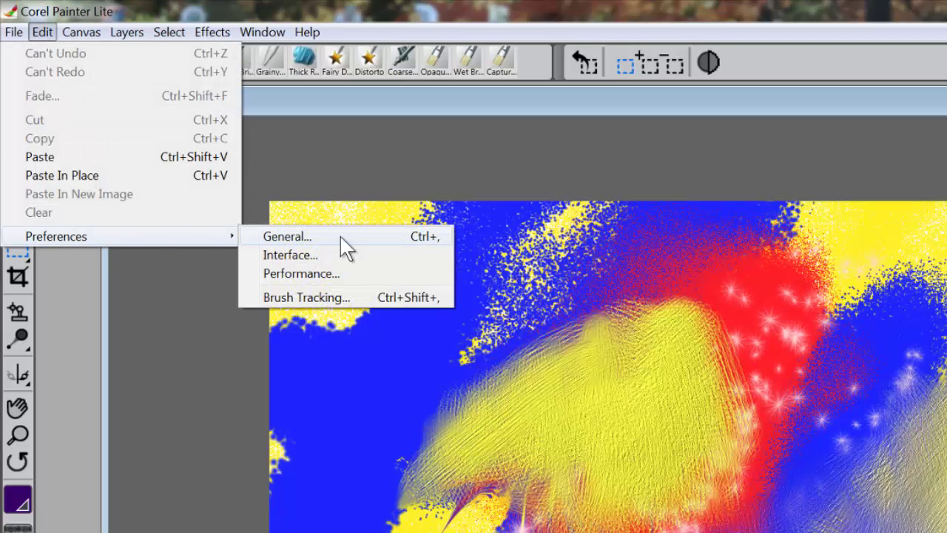
click(319, 300)
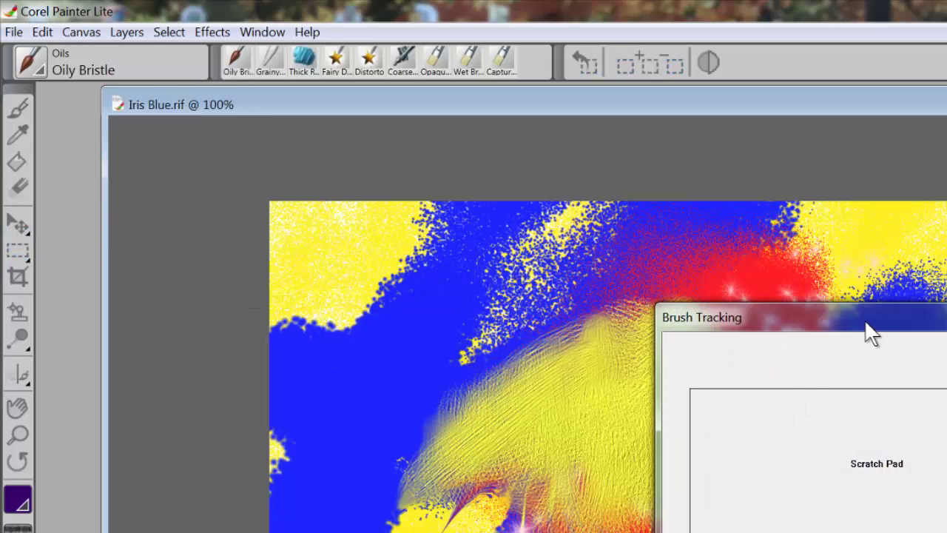
mouse_move(870, 333)
mouse_down()
mouse_move(946, 325)
mouse_move(946, 289)
mouse_up()
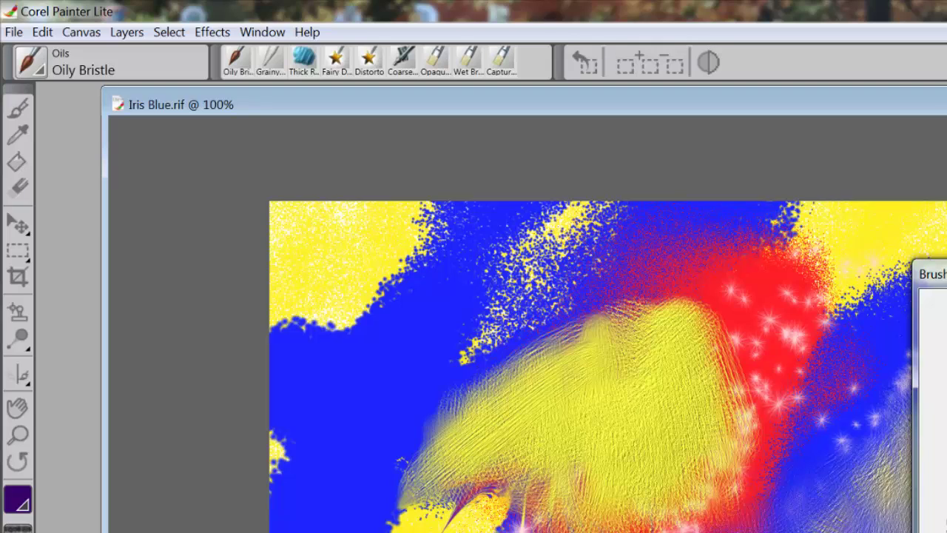
- Confirm brush tracking, close Iris Blue, and create an enlarged blank 1000 × 1000 px Untitled-2 canvas
key(Return)
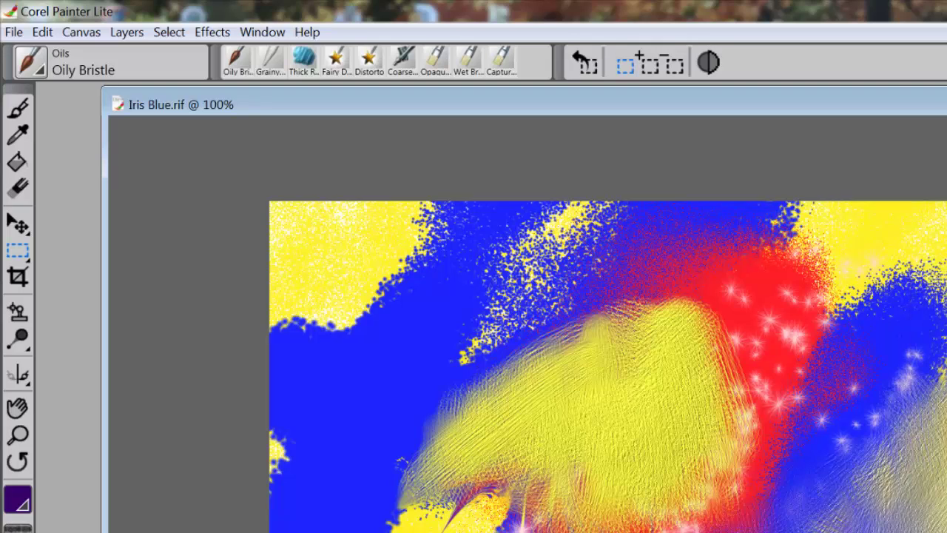
key(ctrl+w)
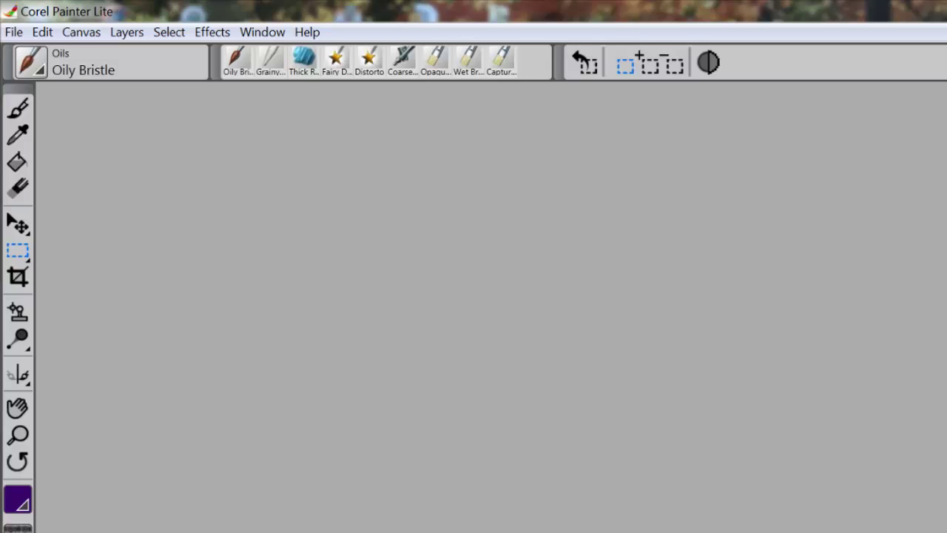
click(14, 31)
click(29, 53)
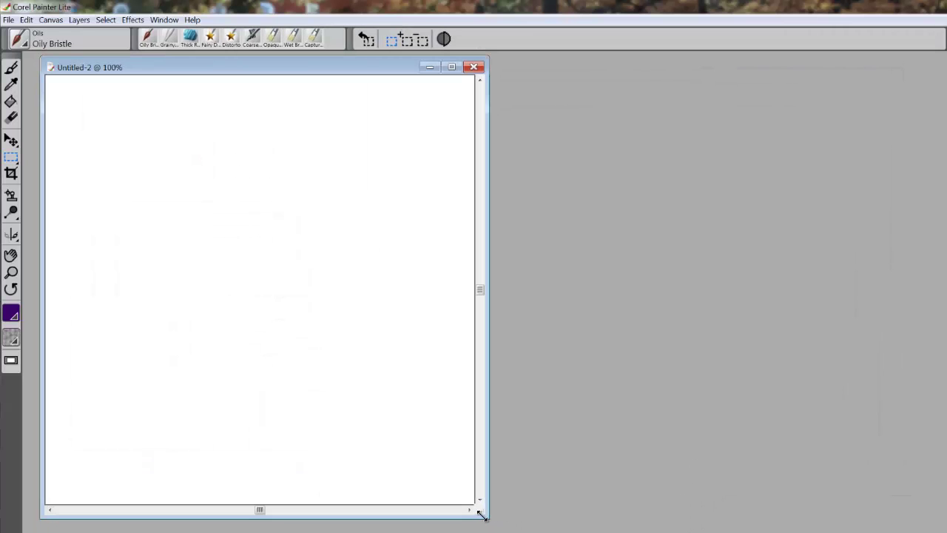
drag(481, 515, 658, 531)
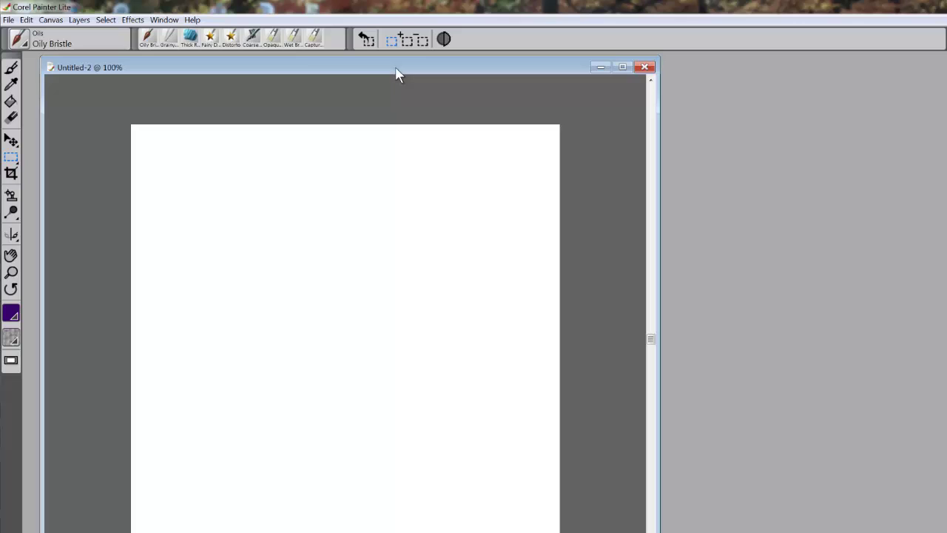
- Select the Pens > Thick n Thin Pen brush and set the painting colour to dark purple
drag(396, 68, 382, 62)
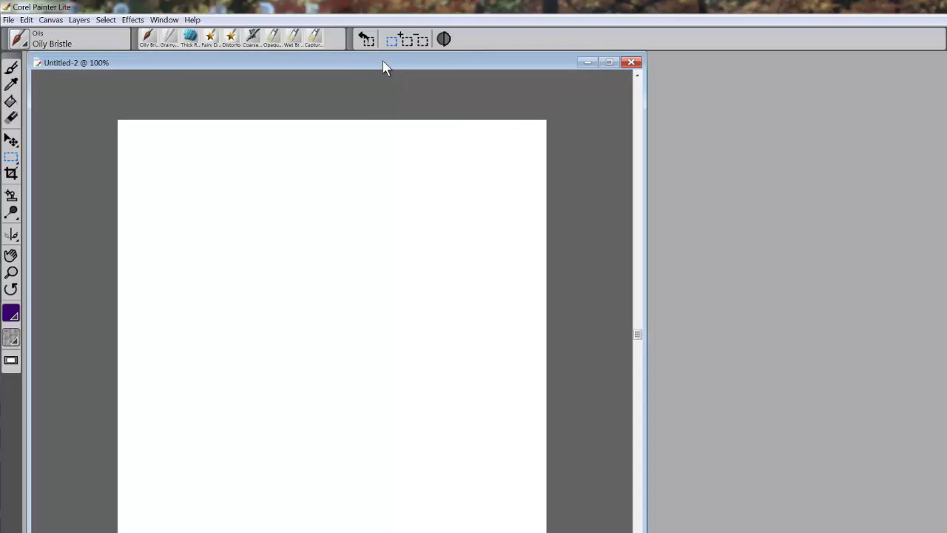
click(22, 46)
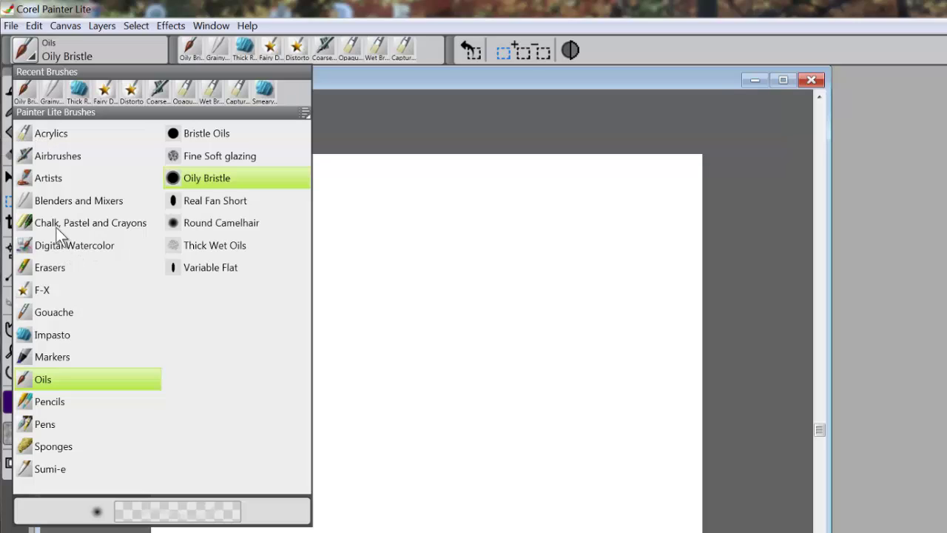
click(46, 424)
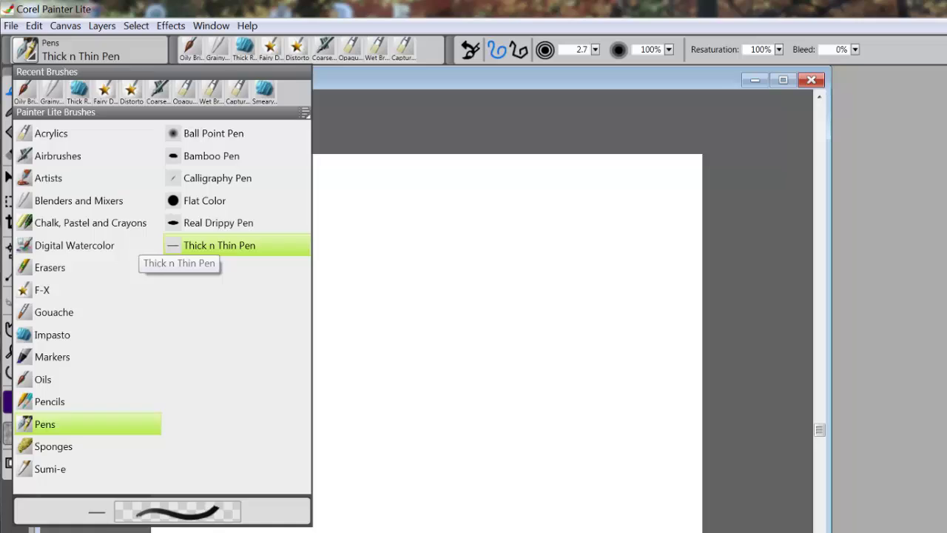
click(213, 246)
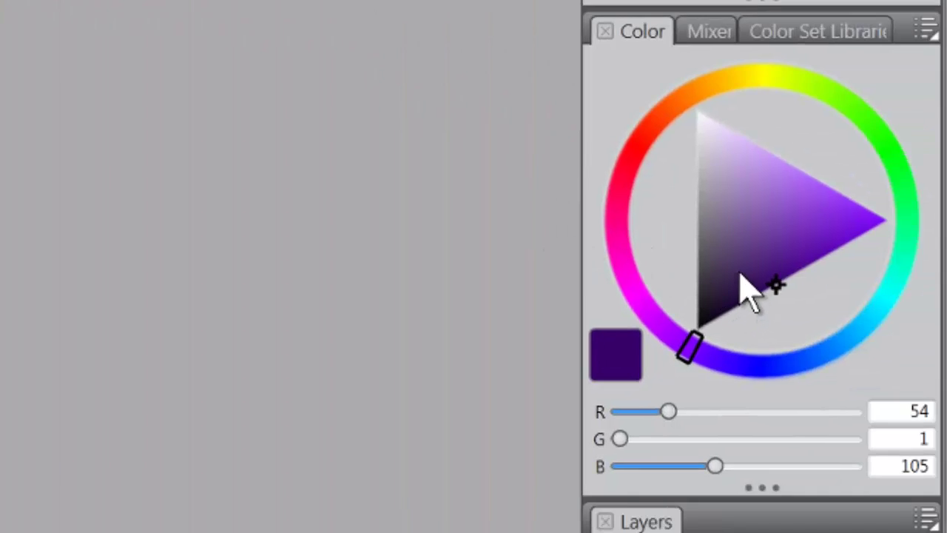
drag(746, 246, 661, 368)
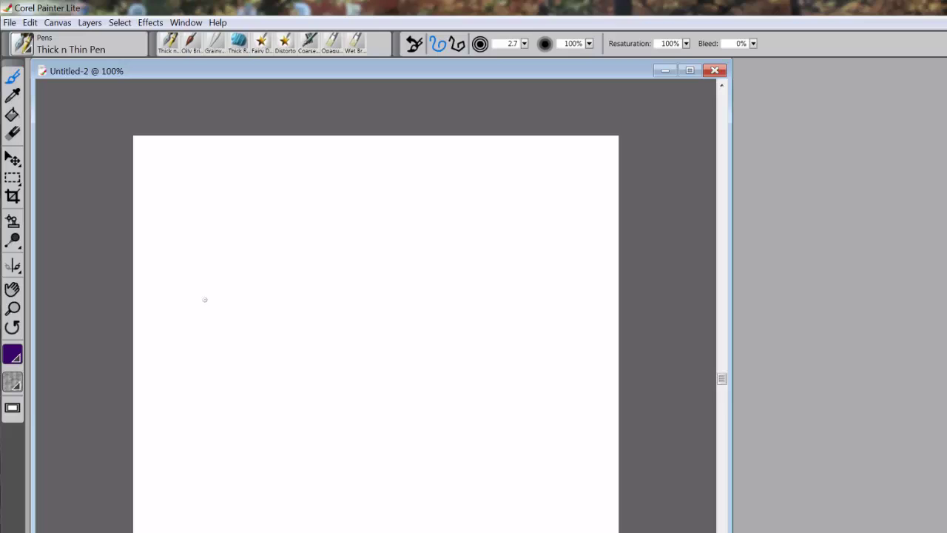
mouse_move(275, 235)
mouse_down()
mouse_move(276, 298)
mouse_move(395, 274)
mouse_move(421, 446)
mouse_move(400, 478)
mouse_move(299, 467)
mouse_move(283, 485)
mouse_move(332, 506)
mouse_up()
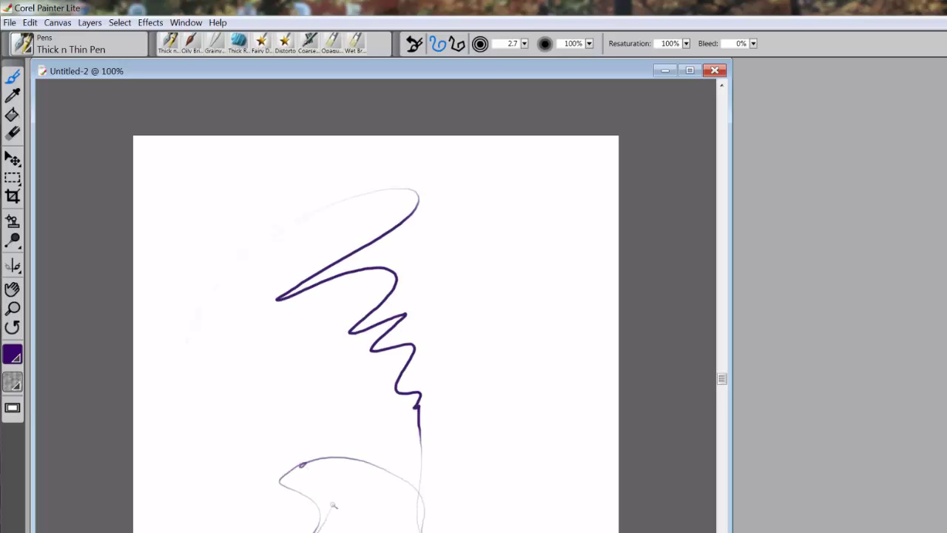
mouse_move(337, 461)
mouse_down()
mouse_move(265, 412)
mouse_move(534, 250)
mouse_move(533, 363)
mouse_move(563, 449)
mouse_move(407, 532)
mouse_up()
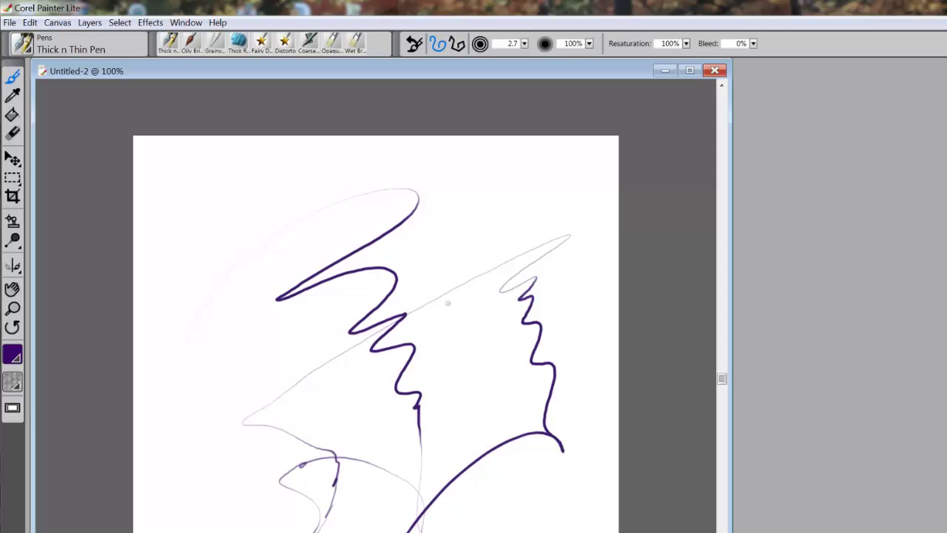
key(ctrl+z)
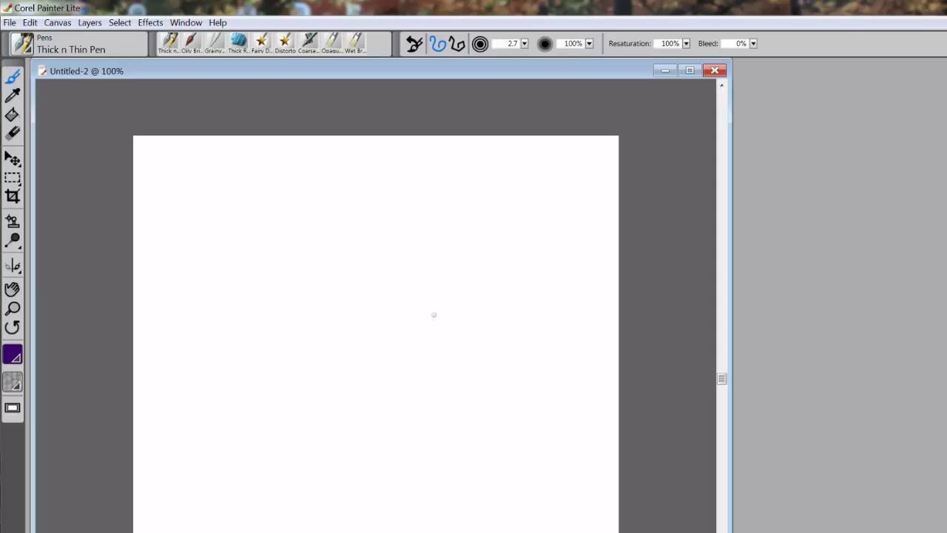
- Open the Brush Tracking preferences from the Edit menu
click(30, 22)
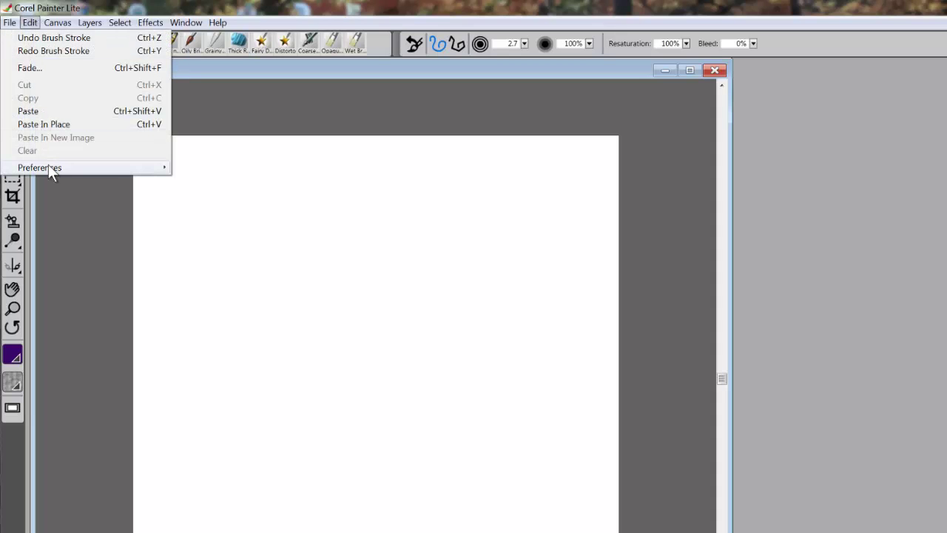
mouse_move(48, 166)
click(221, 212)
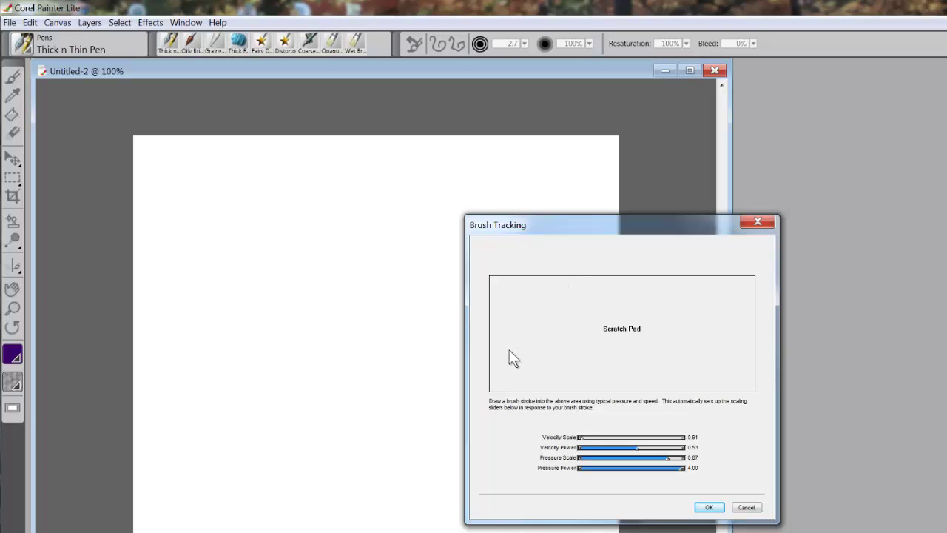
- Draw test strokes in the Scratch Pad until tracking reads 1.57, 0.55, 0.37 and 2.85
mouse_move(507, 356)
mouse_down()
mouse_move(570, 307)
mouse_move(616, 316)
mouse_up()
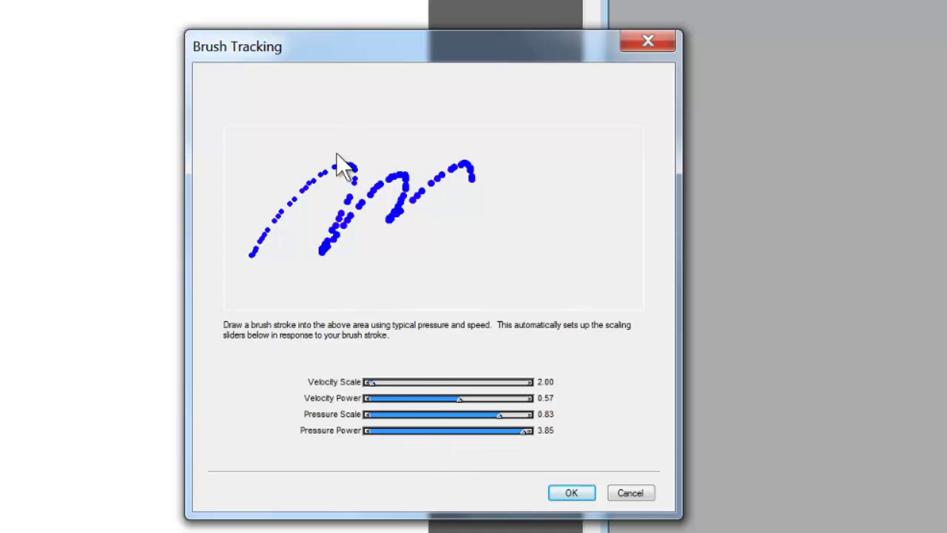
drag(287, 236, 407, 172)
mouse_move(401, 207)
mouse_down()
mouse_move(454, 191)
mouse_move(485, 208)
mouse_move(524, 260)
mouse_move(529, 297)
mouse_up()
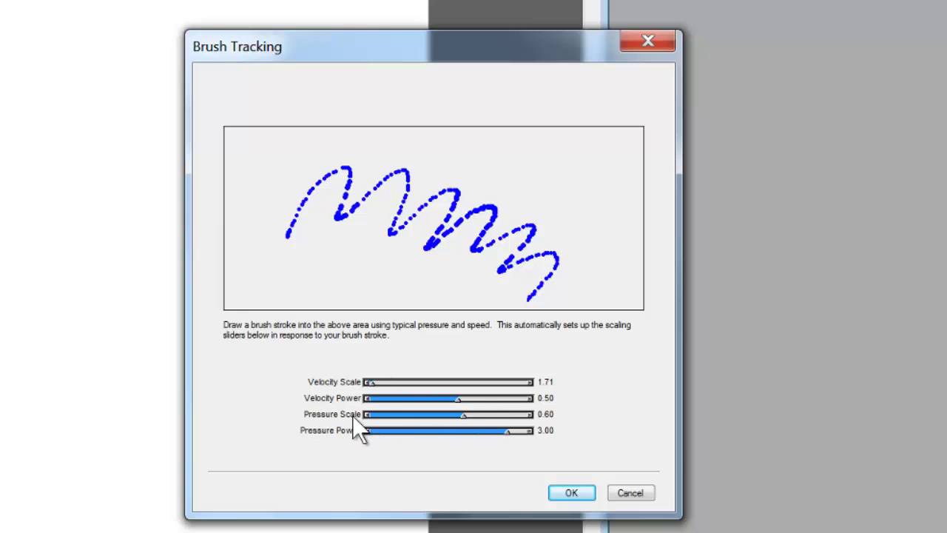
mouse_move(311, 252)
mouse_down()
mouse_move(373, 199)
mouse_move(375, 216)
mouse_move(404, 195)
mouse_up()
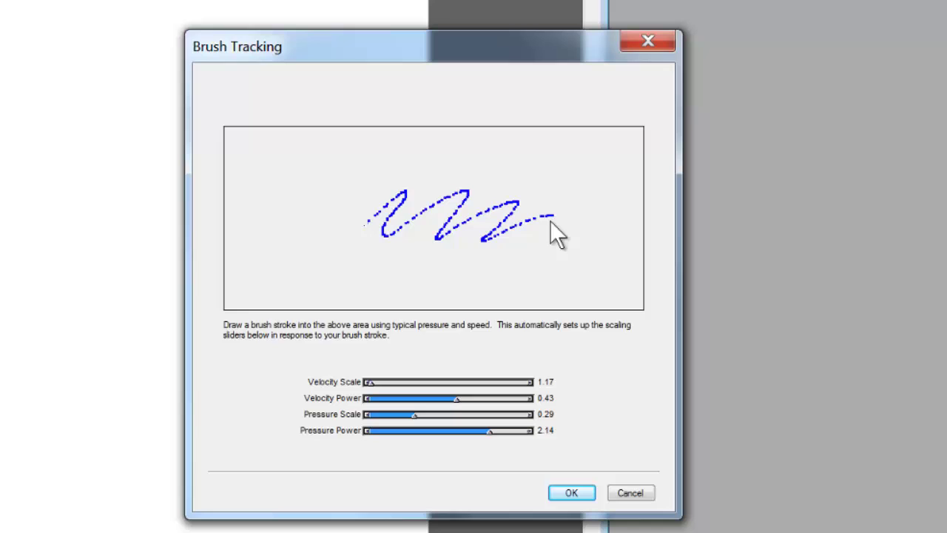
drag(520, 277, 520, 275)
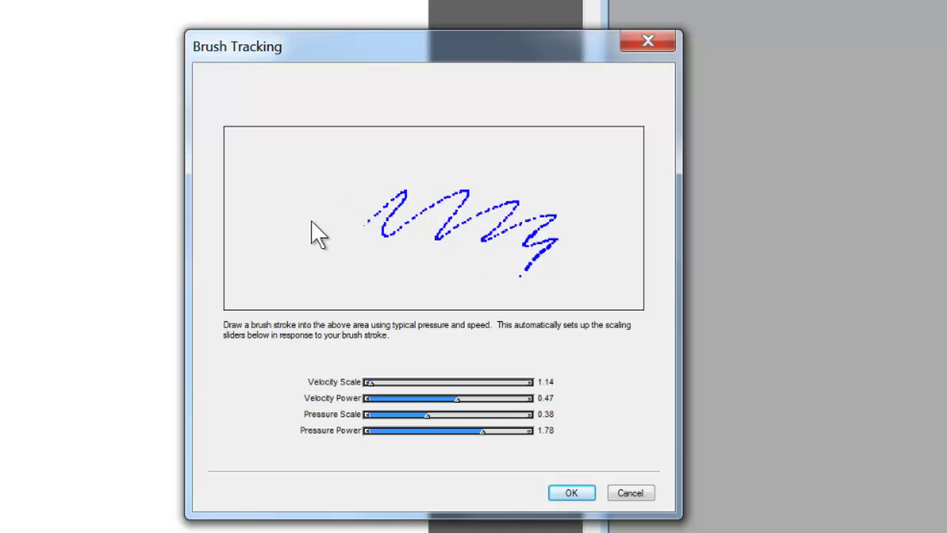
mouse_move(297, 232)
mouse_down()
mouse_move(321, 198)
mouse_move(348, 202)
mouse_move(394, 170)
mouse_move(418, 168)
mouse_up()
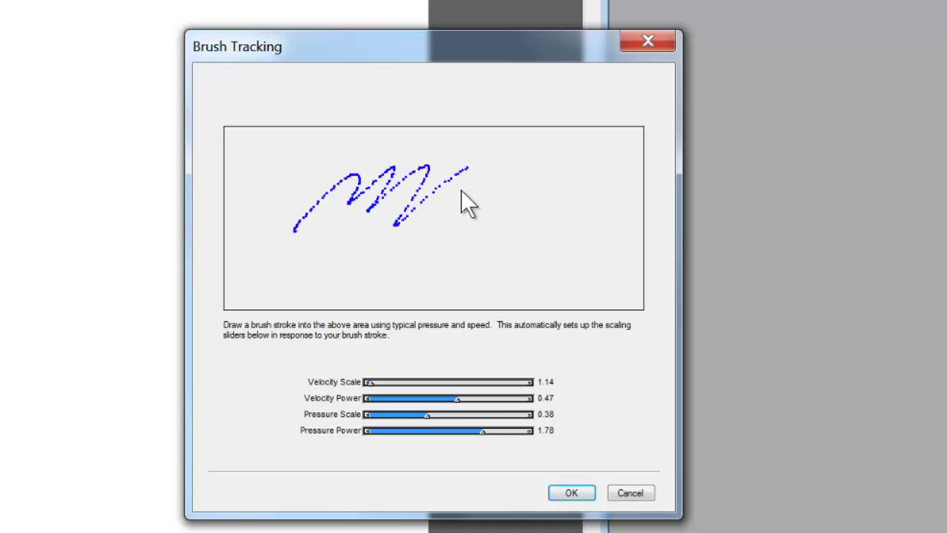
mouse_move(461, 190)
mouse_down()
mouse_move(493, 185)
mouse_move(509, 226)
mouse_up()
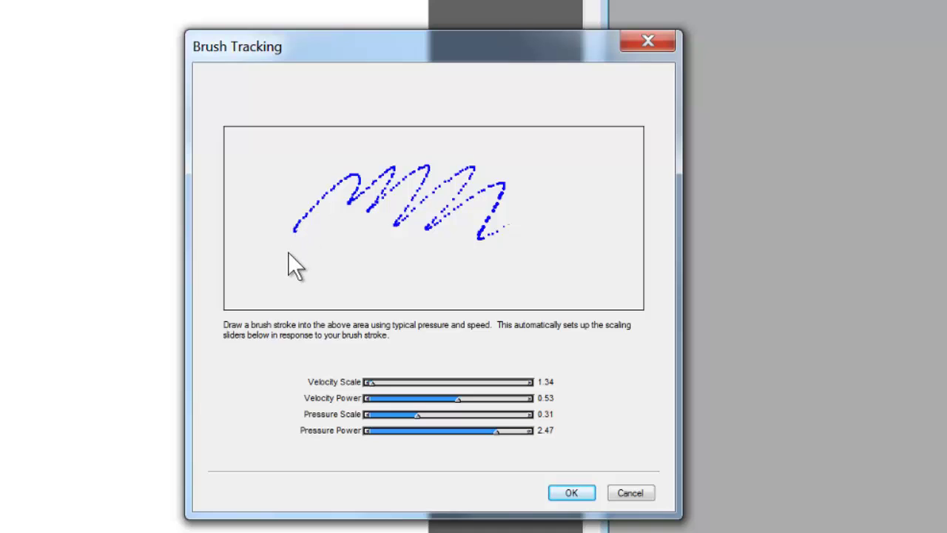
mouse_move(288, 253)
mouse_down()
mouse_move(323, 206)
mouse_move(344, 225)
mouse_move(433, 182)
mouse_move(451, 214)
mouse_move(475, 206)
mouse_move(511, 264)
mouse_up()
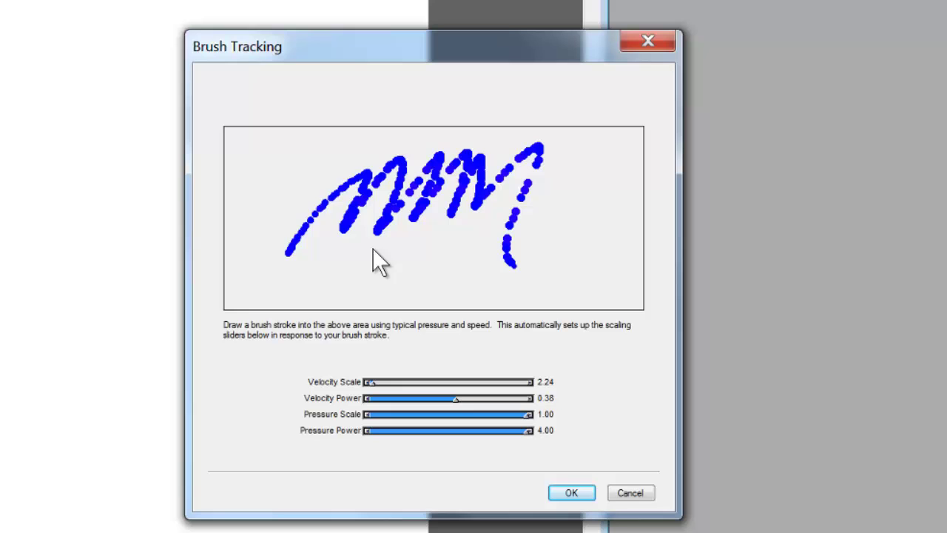
mouse_move(320, 278)
mouse_down()
mouse_move(412, 197)
mouse_move(451, 179)
mouse_move(436, 251)
mouse_move(524, 194)
mouse_move(549, 194)
mouse_move(508, 294)
mouse_move(525, 272)
mouse_up()
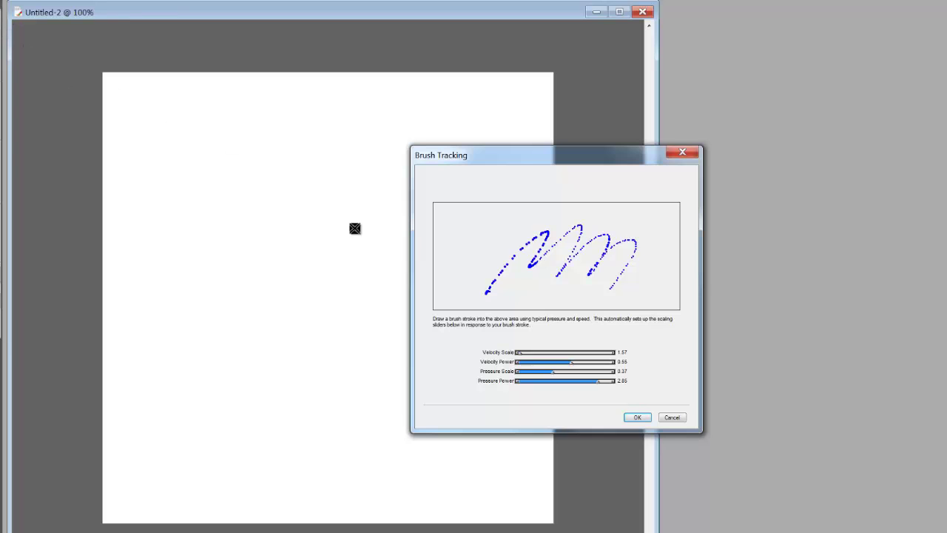
- Accept the calibrated tracking settings and paint a looping stroke and a long sweeping dark purple stroke
click(638, 417)
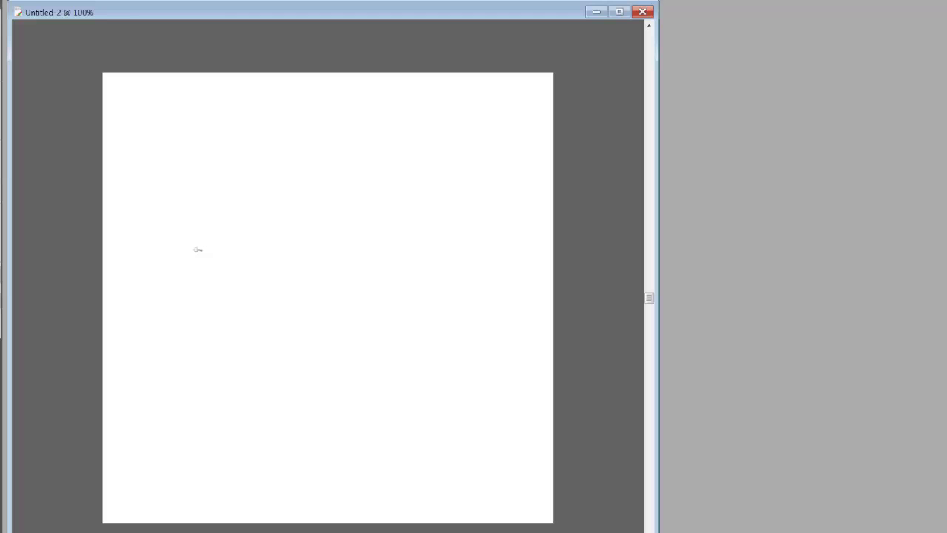
mouse_move(176, 297)
mouse_down()
mouse_move(212, 212)
mouse_move(320, 124)
mouse_move(377, 122)
mouse_move(353, 165)
mouse_move(290, 188)
mouse_move(265, 225)
mouse_move(350, 185)
mouse_move(333, 213)
mouse_move(279, 254)
mouse_move(340, 222)
mouse_move(300, 274)
mouse_move(377, 218)
mouse_move(350, 298)
mouse_move(323, 331)
mouse_move(221, 355)
mouse_move(185, 381)
mouse_move(246, 301)
mouse_move(256, 305)
mouse_move(248, 319)
mouse_move(278, 296)
mouse_move(274, 320)
mouse_move(302, 298)
mouse_move(324, 323)
mouse_move(461, 247)
mouse_move(522, 167)
mouse_move(530, 130)
mouse_move(506, 128)
mouse_move(435, 183)
mouse_move(497, 171)
mouse_move(390, 258)
mouse_up()
mouse_move(487, 198)
mouse_down()
mouse_move(464, 227)
mouse_move(466, 289)
mouse_move(434, 321)
mouse_move(246, 429)
mouse_up()
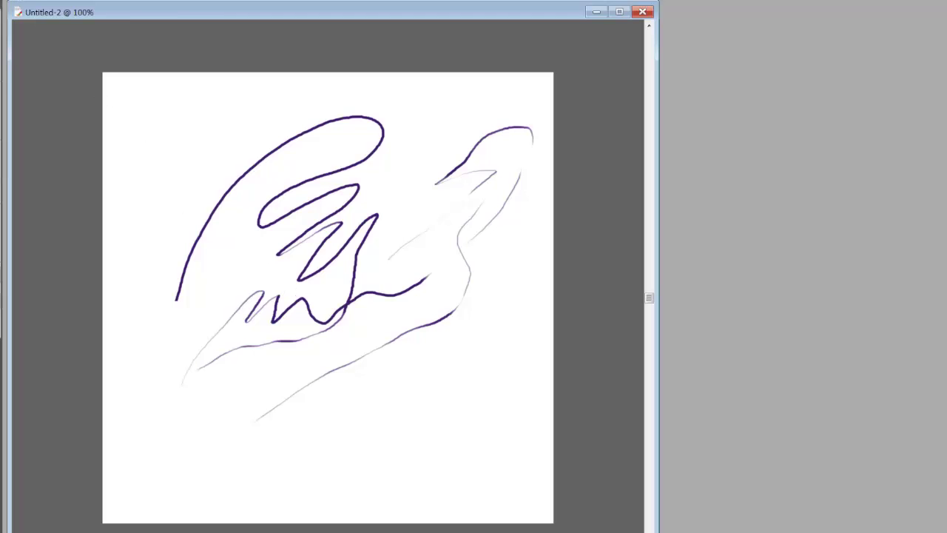
key(alt+e)
- Recalibrate Brush Tracking with a new Scratch Pad stroke (4.00, 0.47, 1.00, 4.00) and accept it
mouse_move(29, 102)
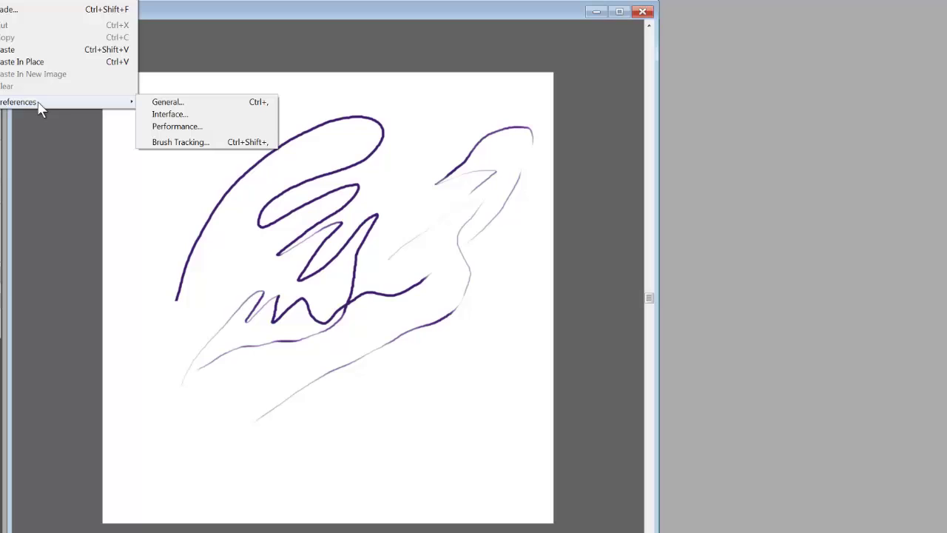
click(170, 143)
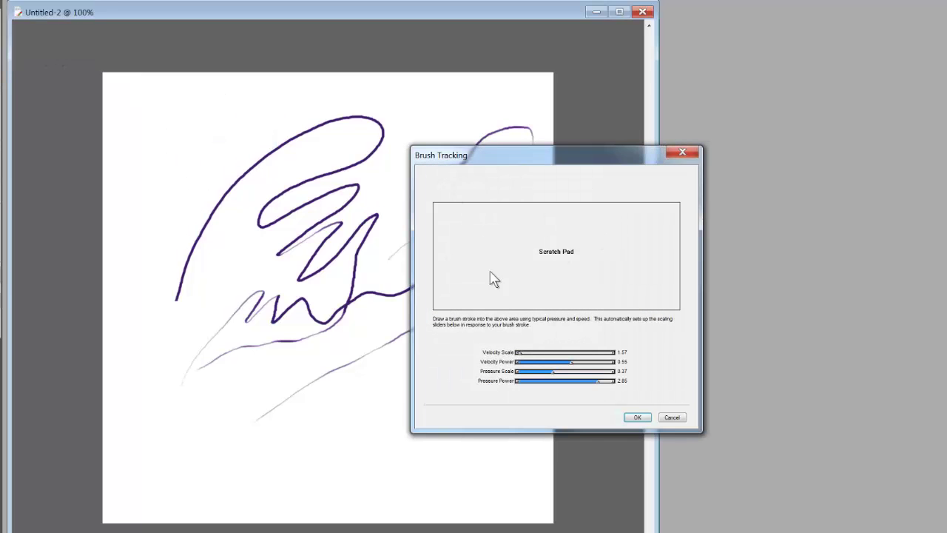
mouse_move(461, 275)
mouse_down()
mouse_move(454, 279)
mouse_move(551, 256)
mouse_move(613, 298)
mouse_move(605, 300)
mouse_up()
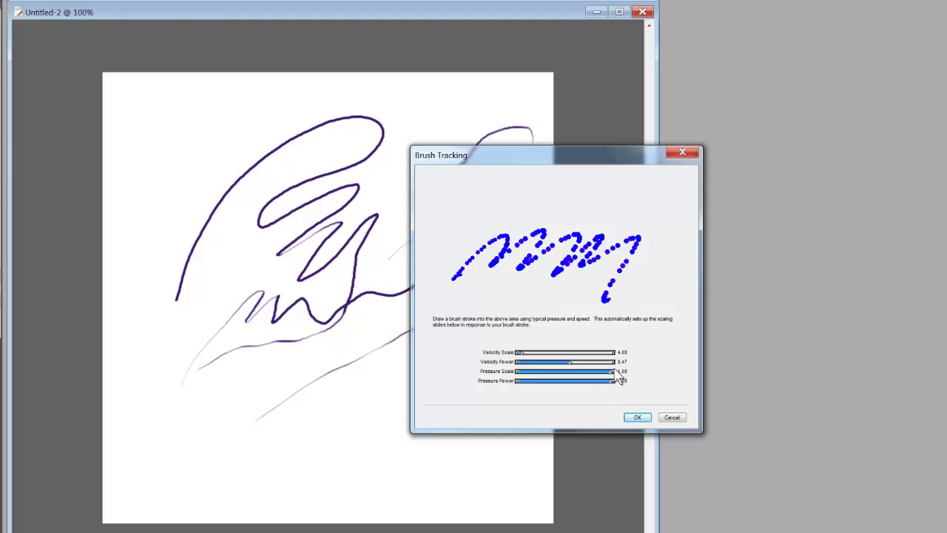
click(635, 418)
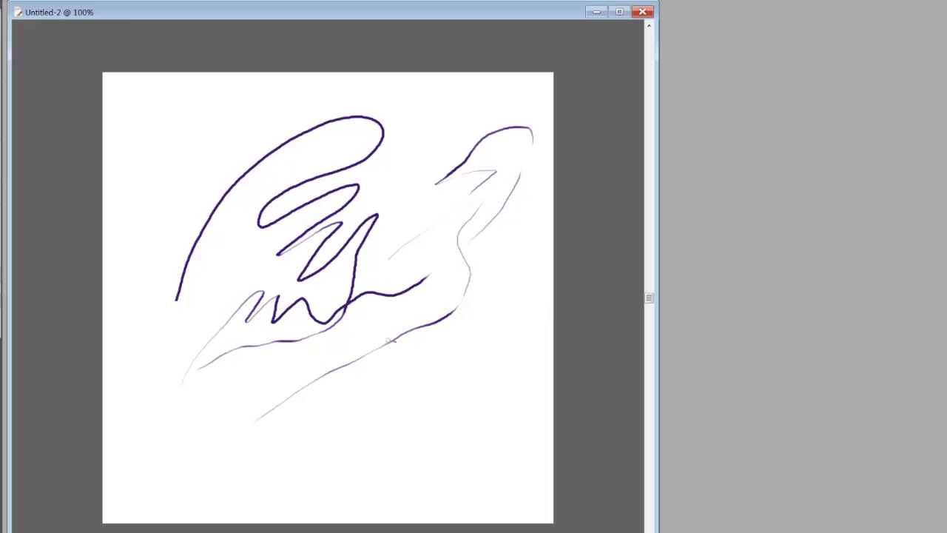
- Paint a short stroke, undo the earlier strokes, select all, then paint a fresh looping zigzag
mouse_move(426, 333)
mouse_down()
mouse_move(384, 373)
mouse_move(473, 363)
mouse_move(466, 403)
mouse_move(480, 429)
mouse_move(329, 441)
mouse_move(320, 403)
mouse_move(338, 412)
mouse_move(404, 364)
mouse_up()
key(ctrl+z)
key(ctrl+z)
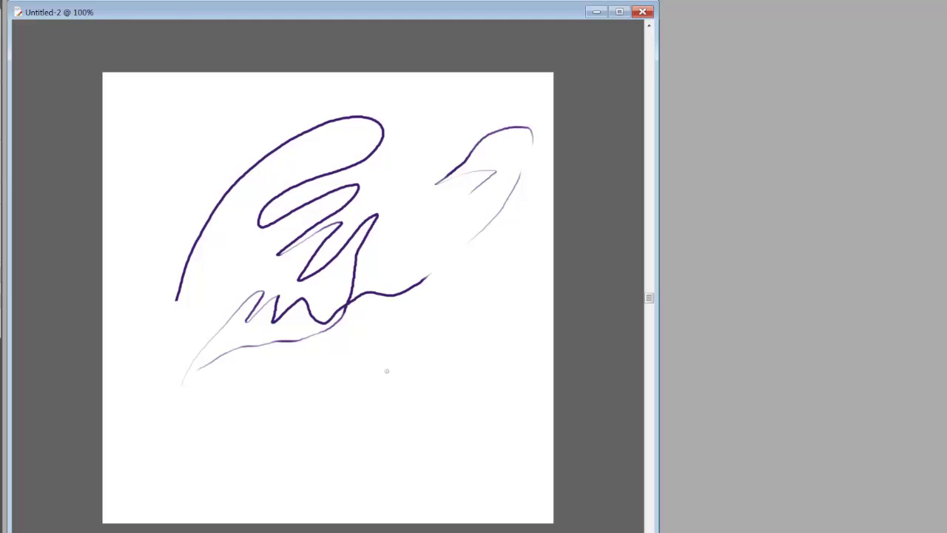
key(ctrl+a)
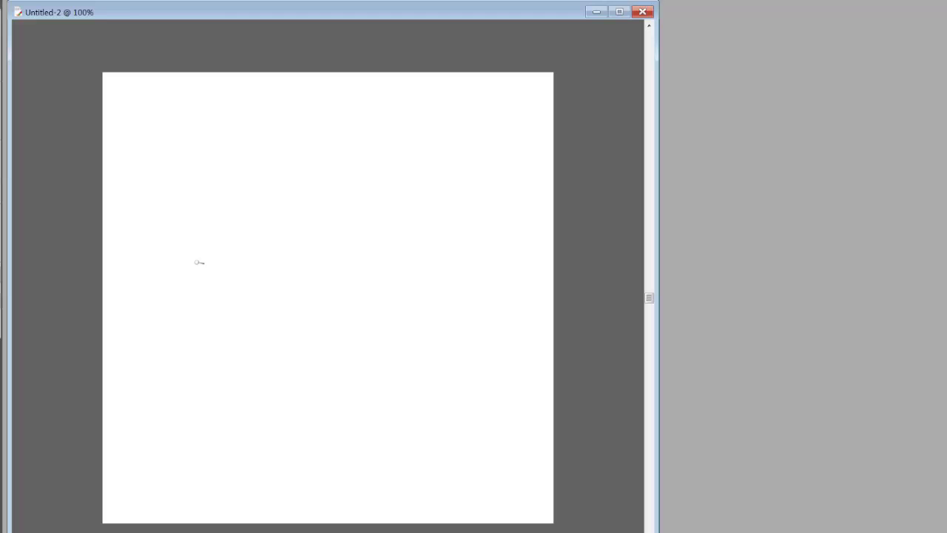
mouse_move(335, 148)
mouse_down()
mouse_move(285, 247)
mouse_move(302, 270)
mouse_move(360, 271)
mouse_move(389, 362)
mouse_move(415, 330)
mouse_move(130, 524)
mouse_up()
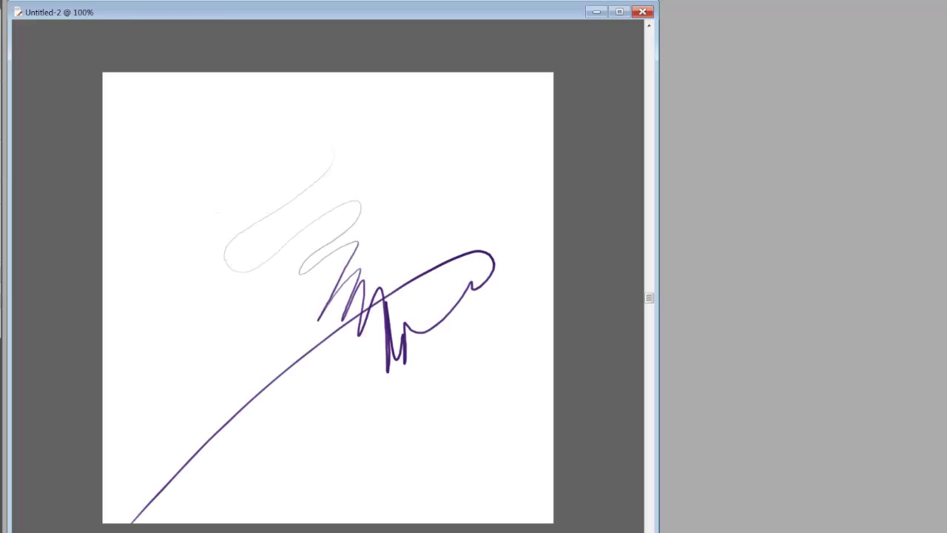